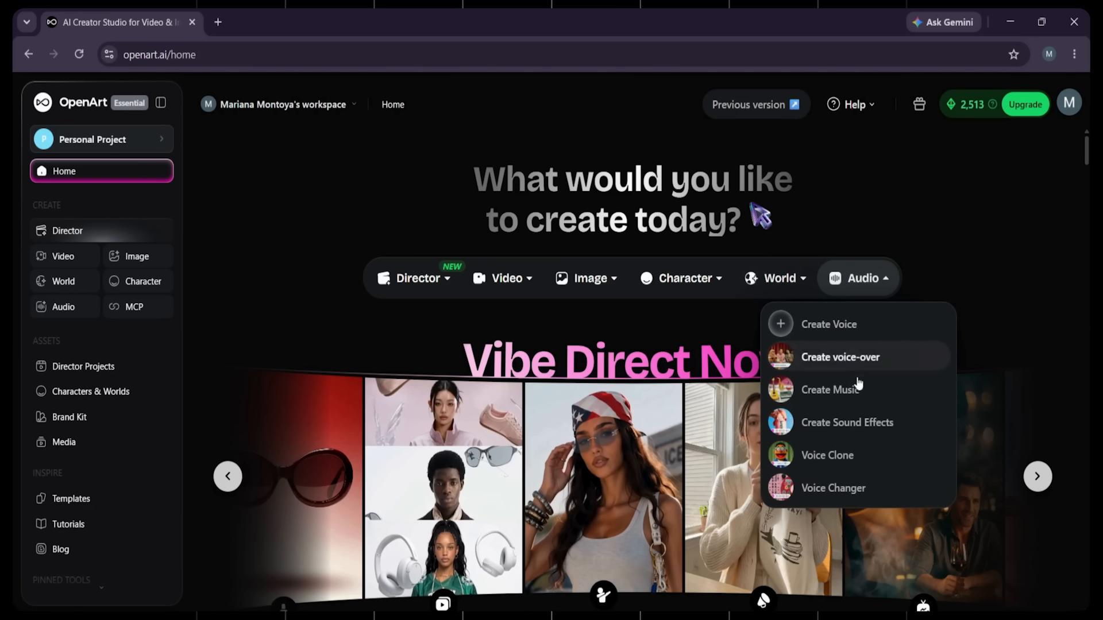
mouse_move(770, 287)
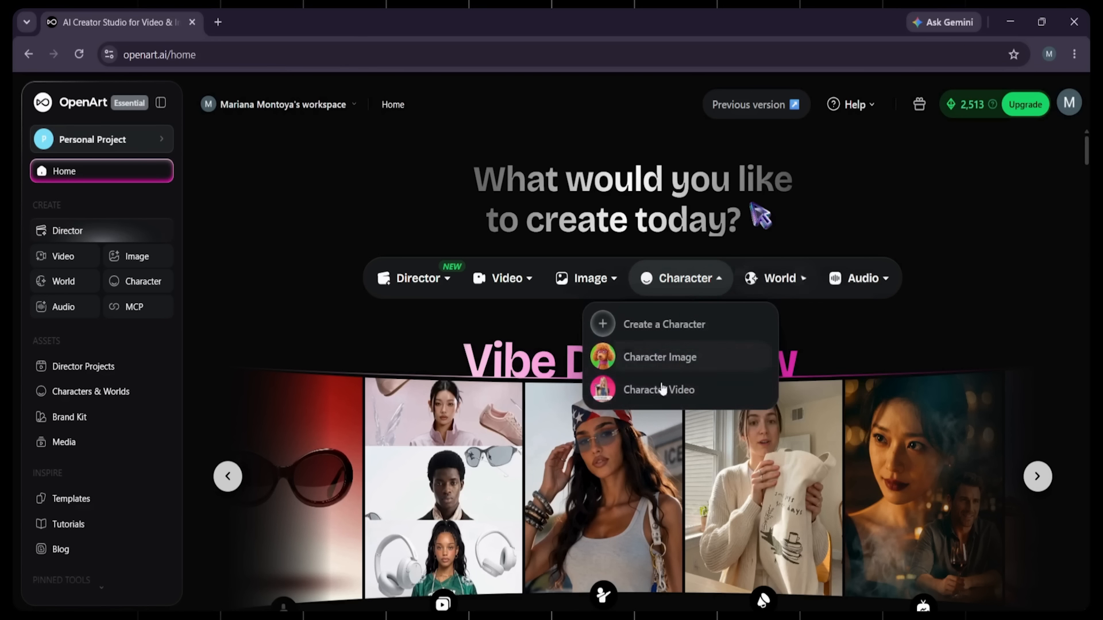
scroll(1040, 222, "down", 3)
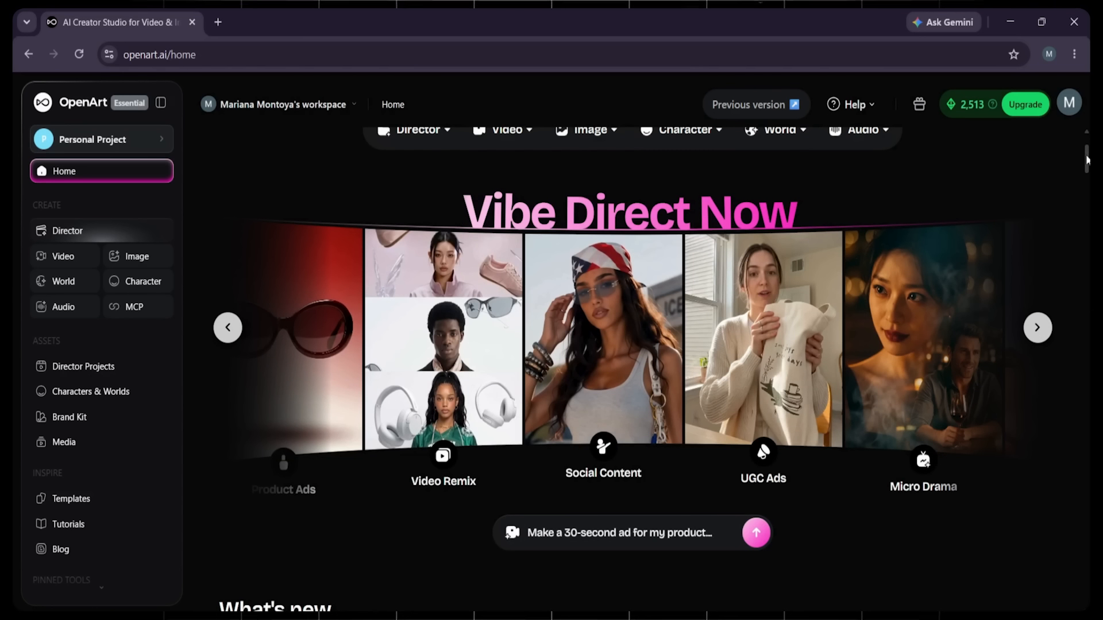
left_click_drag(1087, 159, 1063, 142)
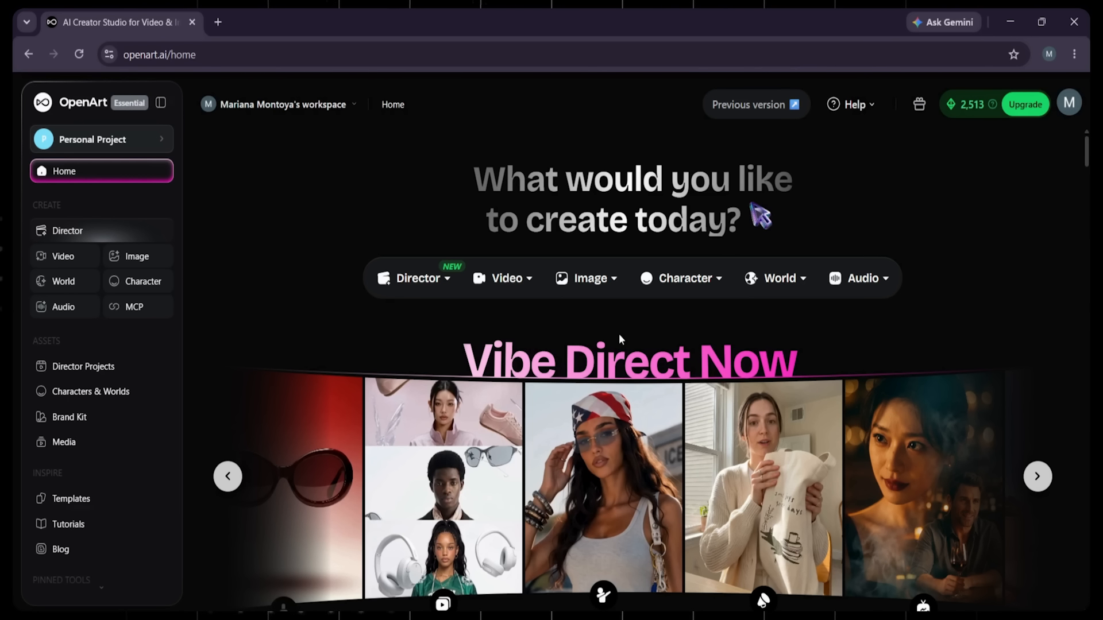
Step: Start a described character with the prompt "A friendly 28-year-old woman with natural makeup, warm smile, casual lifestyle aesthetic, soft studio lighting."
left_click(698, 280)
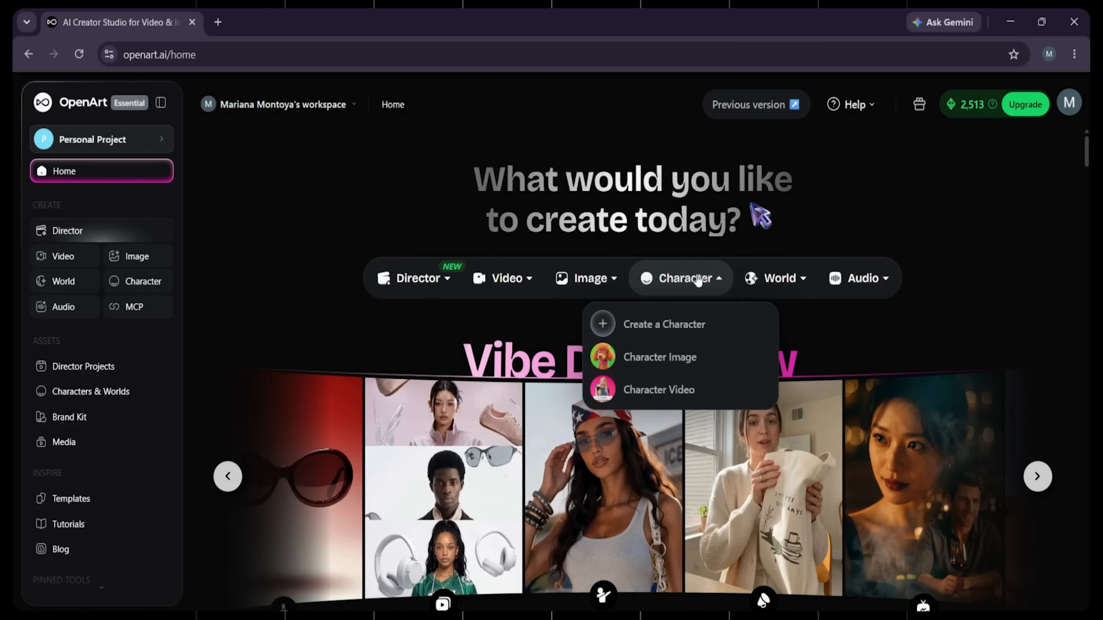
left_click(682, 327)
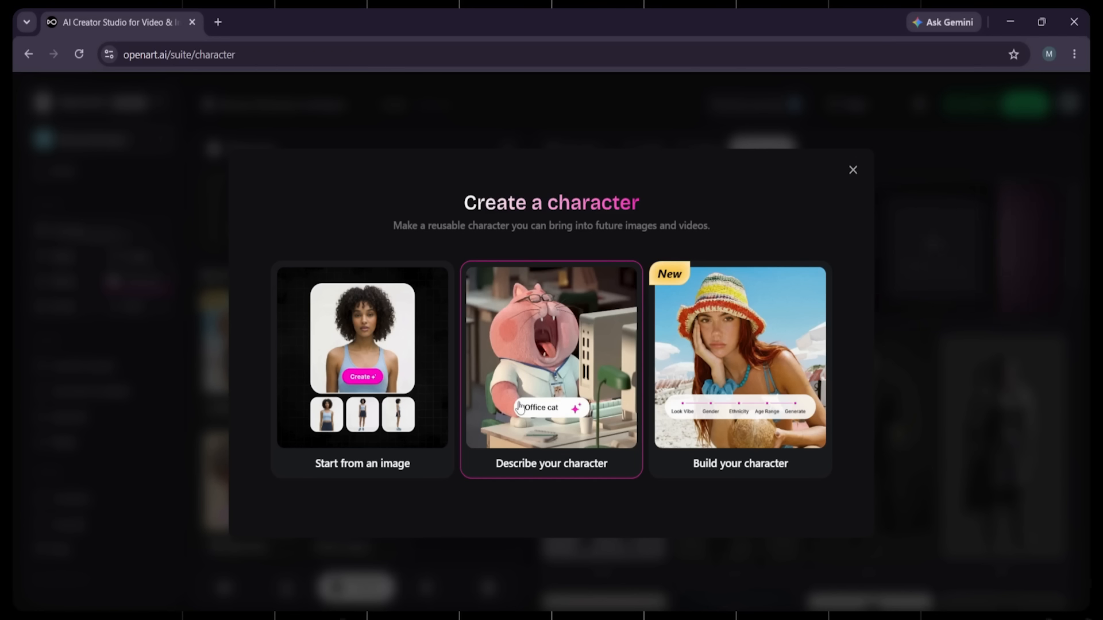
left_click(546, 467)
type("A friendly 28-year-old woman with natural makeup, warm smile, casual lifestyle aesthetic, soft studio lighting.")
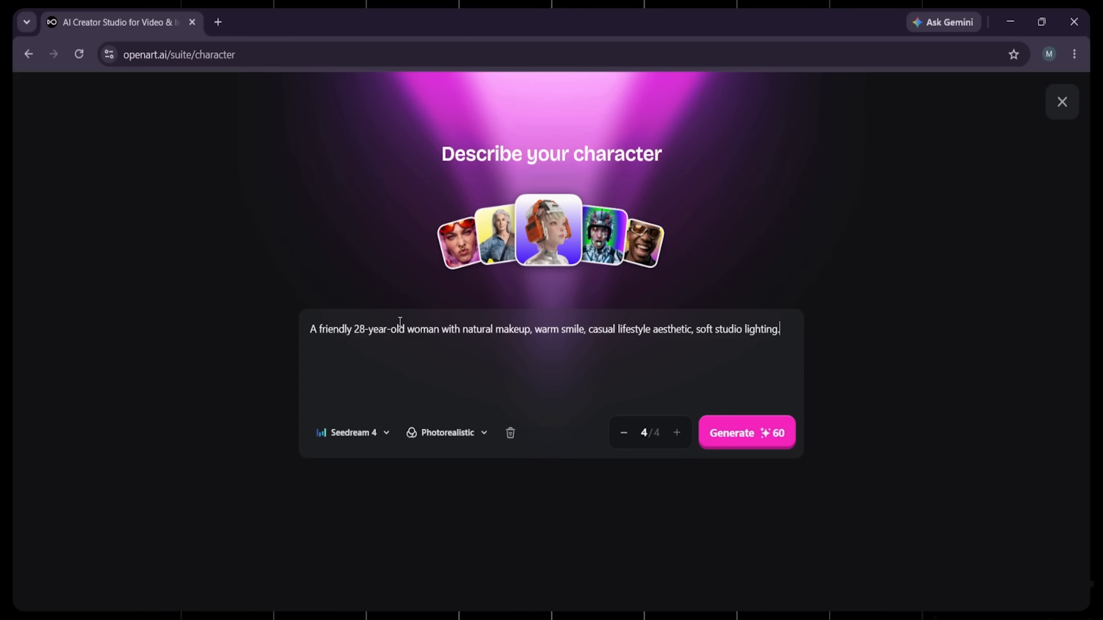
Step: Switch the model to Nano Banana Pro and generate four photorealistic versions of the character
left_click(355, 436)
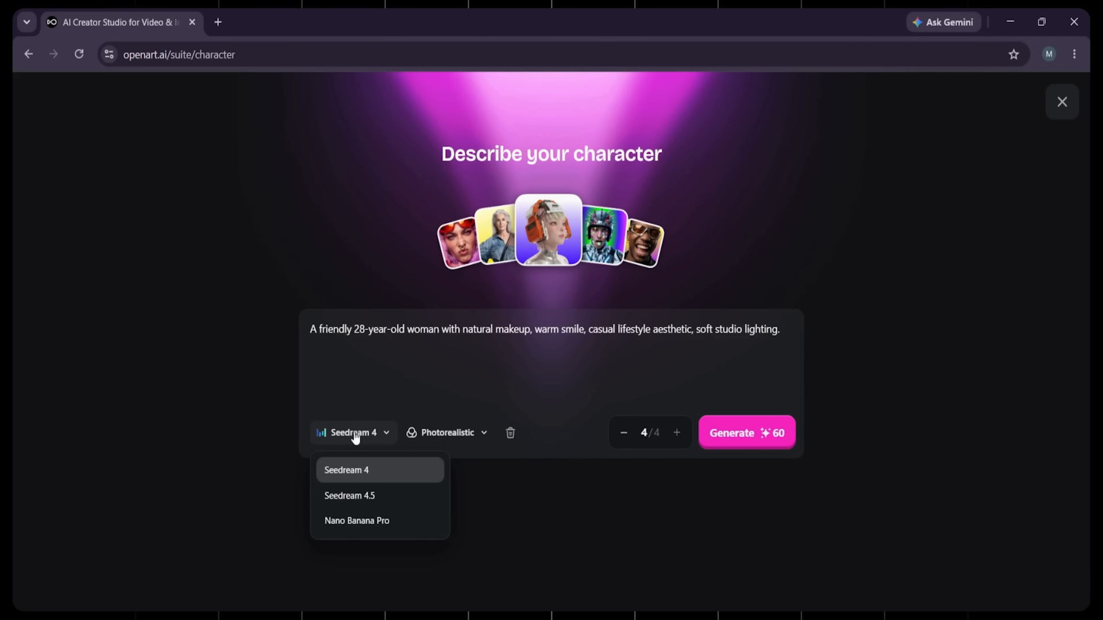
left_click(378, 529)
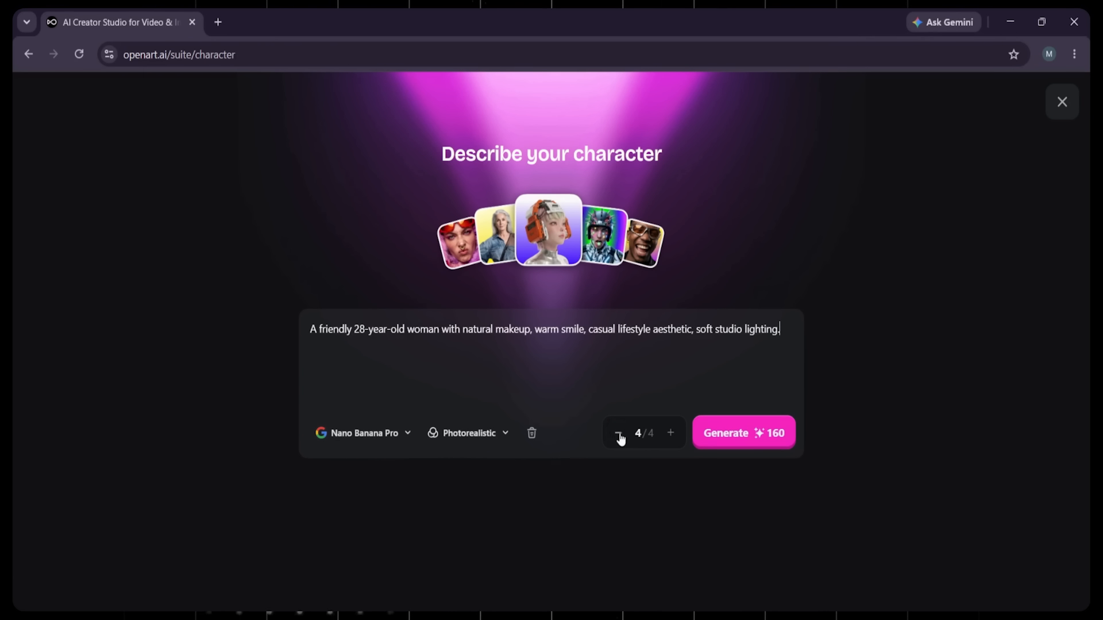
left_click(668, 433)
left_click(738, 440)
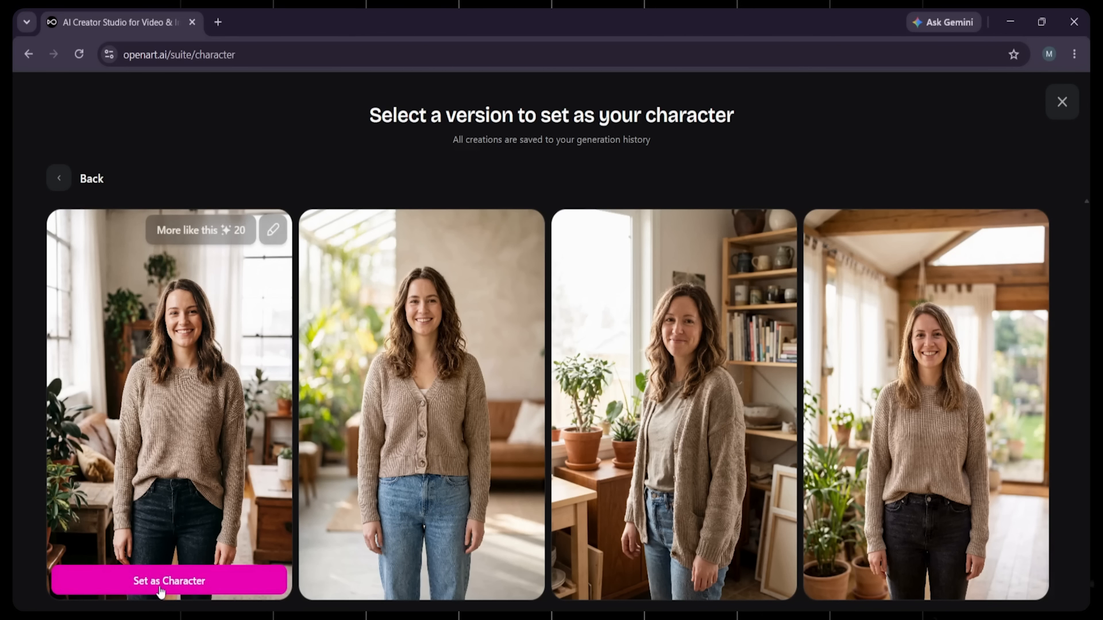
Step: Set the first generated version, in the beige sweater and dark jeans, as the character and enter the character's name
left_click(161, 590)
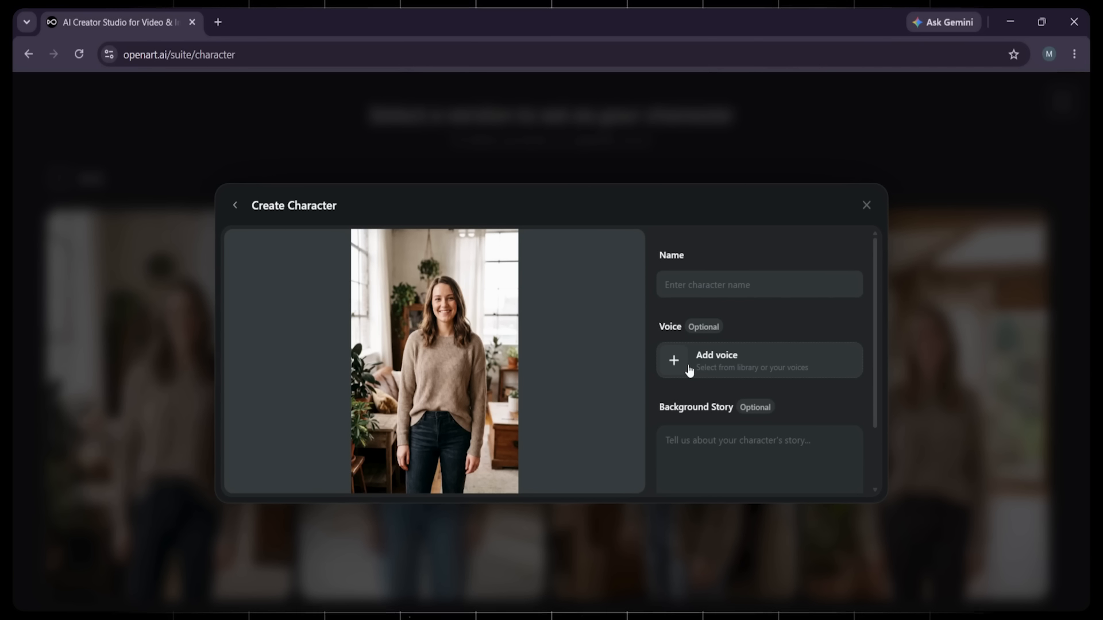
type("Sophia")
Step: Design and save a new character voice described as "A soft, mature American female voice that sounds like a trusted friend."
left_click(721, 361)
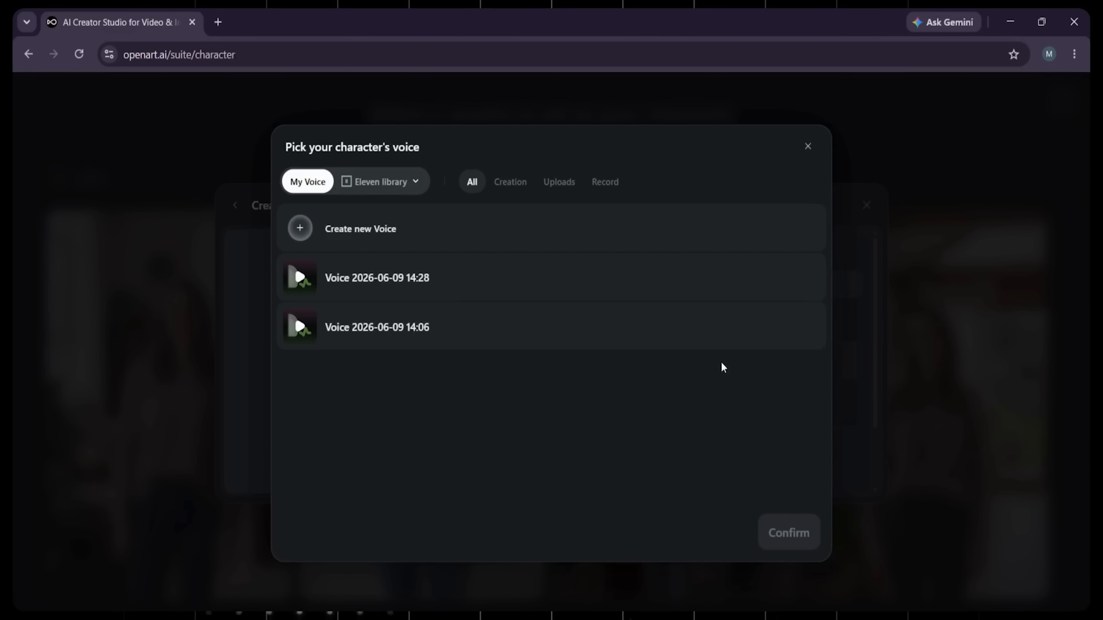
left_click(411, 232)
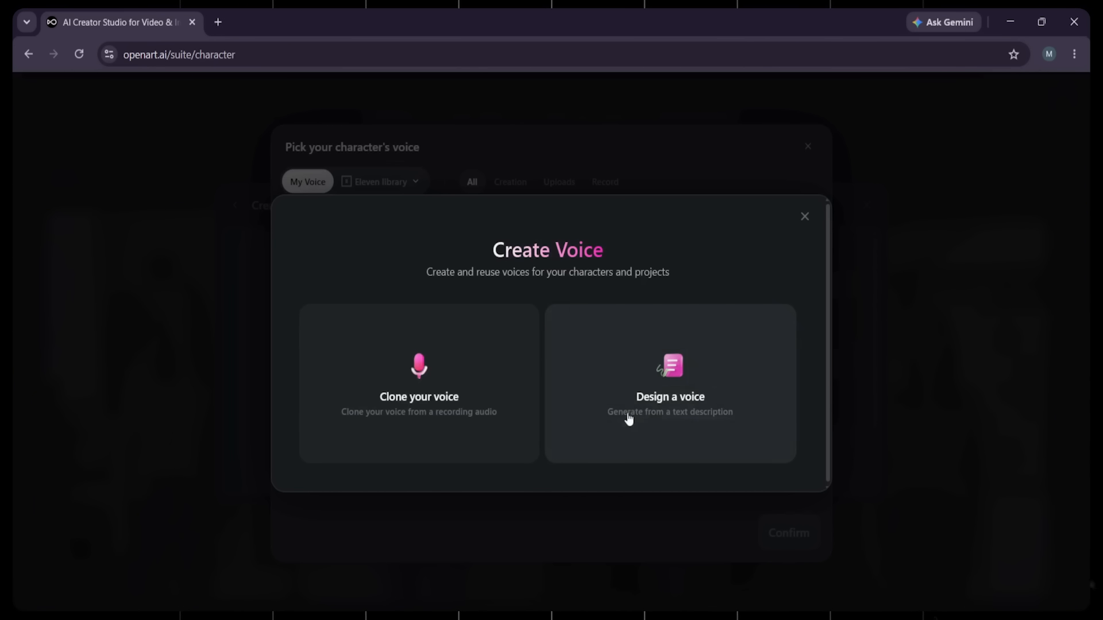
left_click(655, 416)
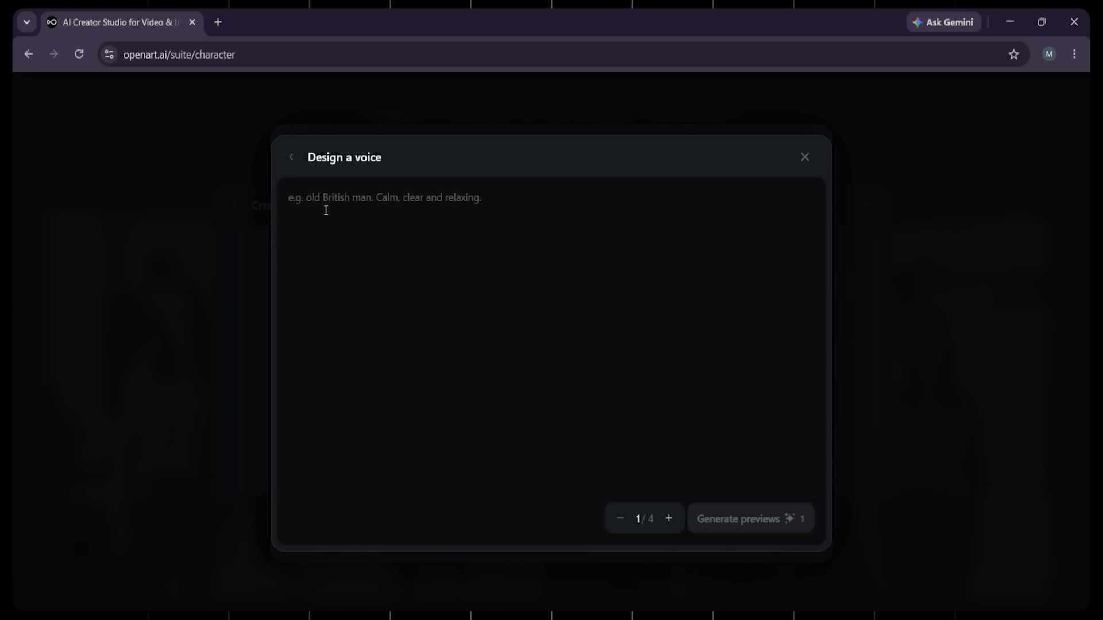
type("A soft, mature American female voice that sounds like a trusted friend.")
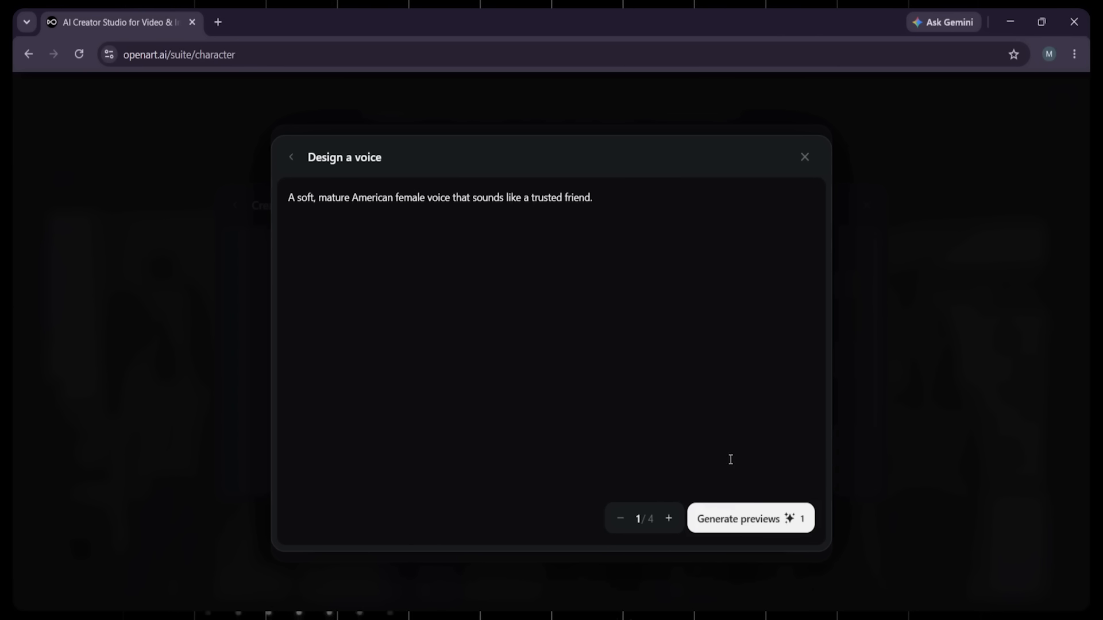
left_click(780, 523)
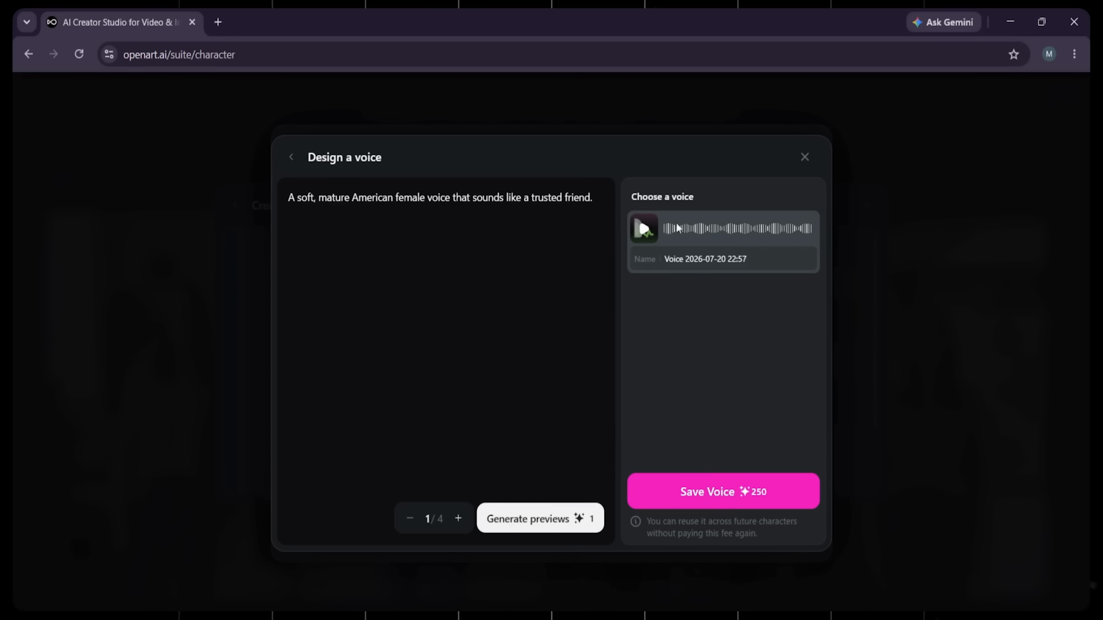
left_click(716, 494)
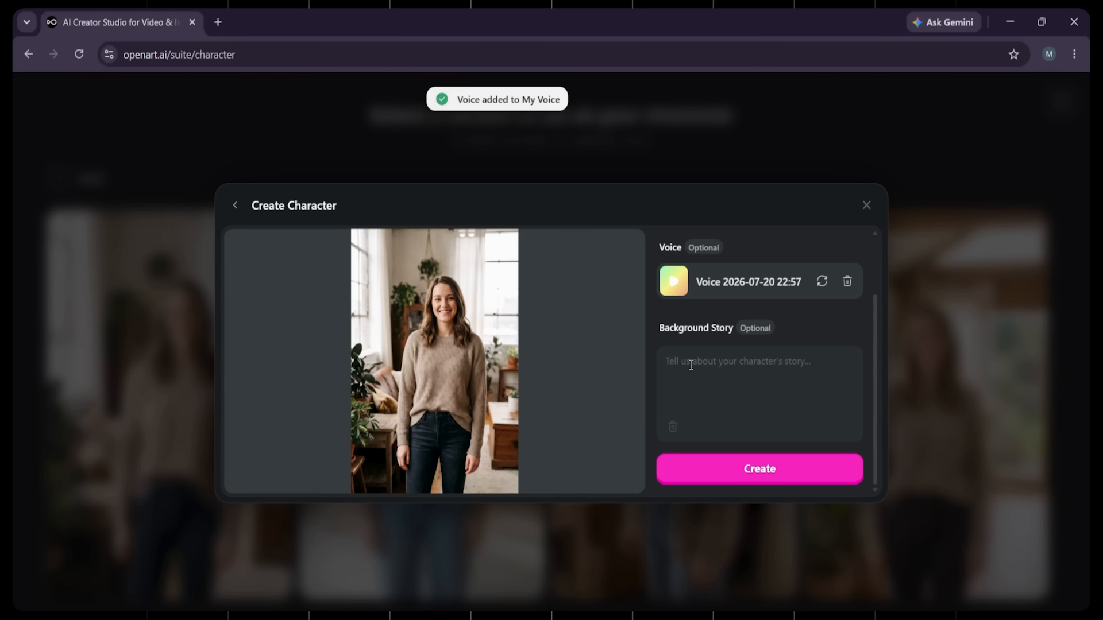
Step: Finish creating the character and filter the personal library to show only characters
left_click(747, 469)
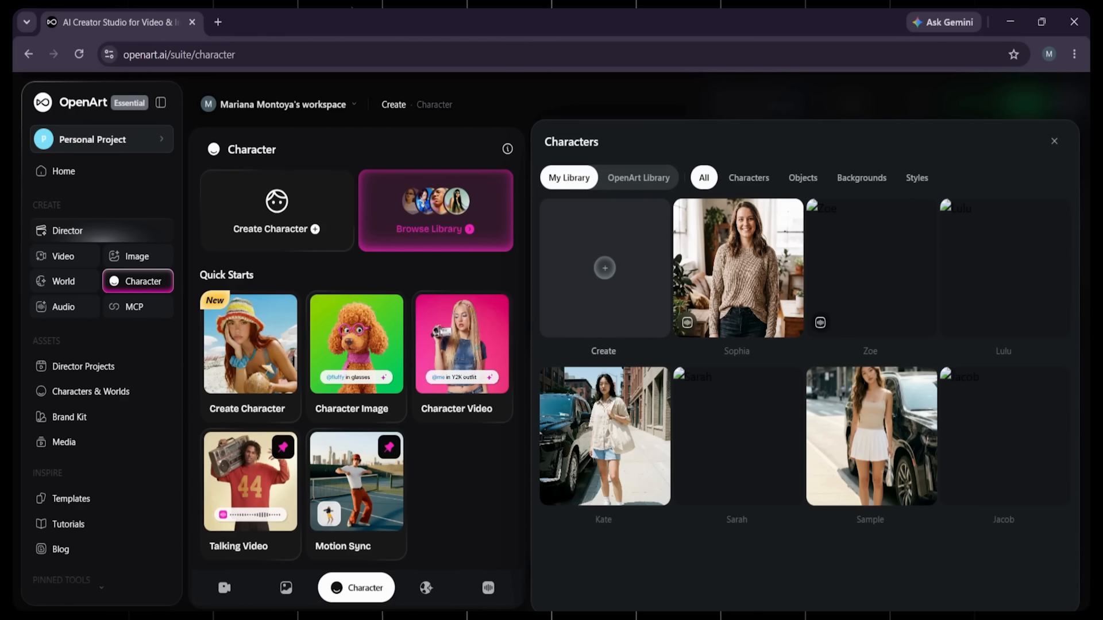
left_click(749, 178)
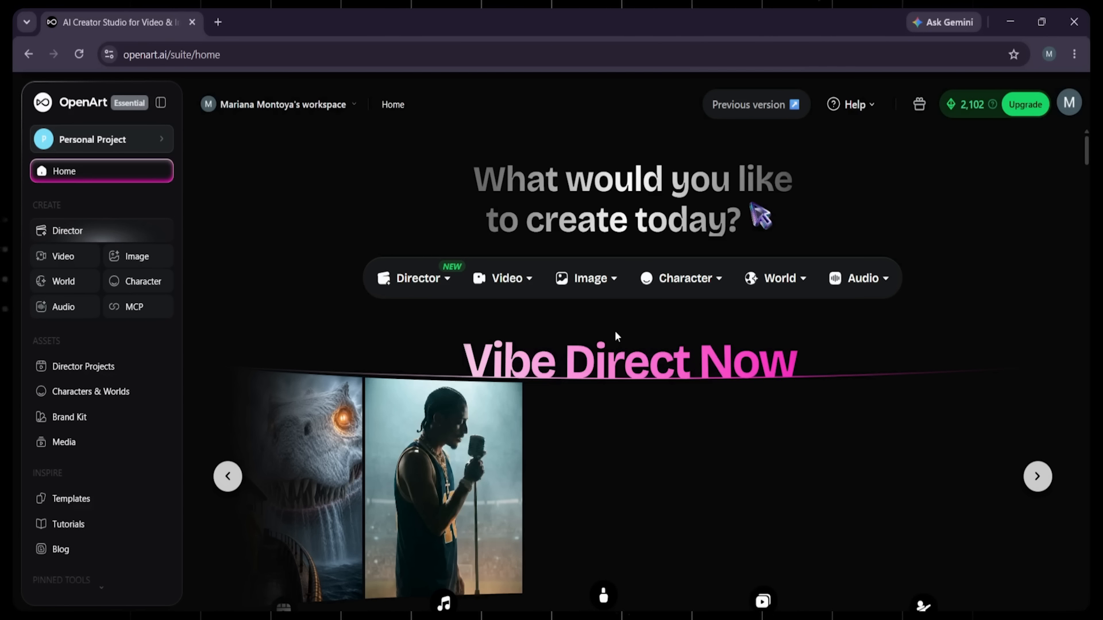
Step: Generate one Nano Banana Pro product image of an amber glass serum bottle with gold dropper cap on a minimalist white podium
left_click(609, 286)
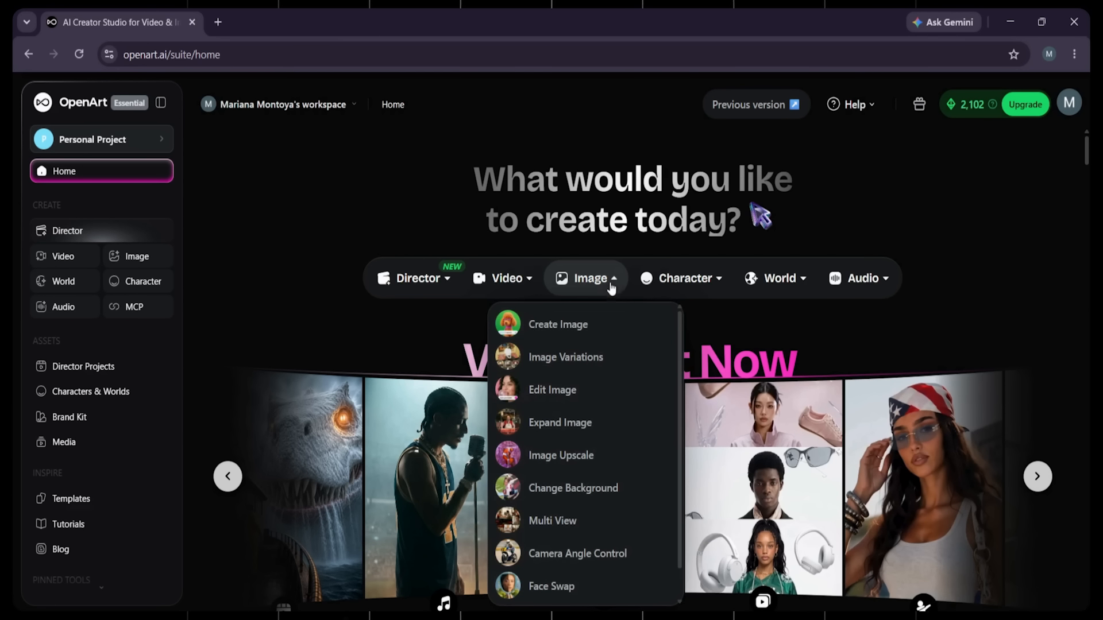
left_click(559, 324)
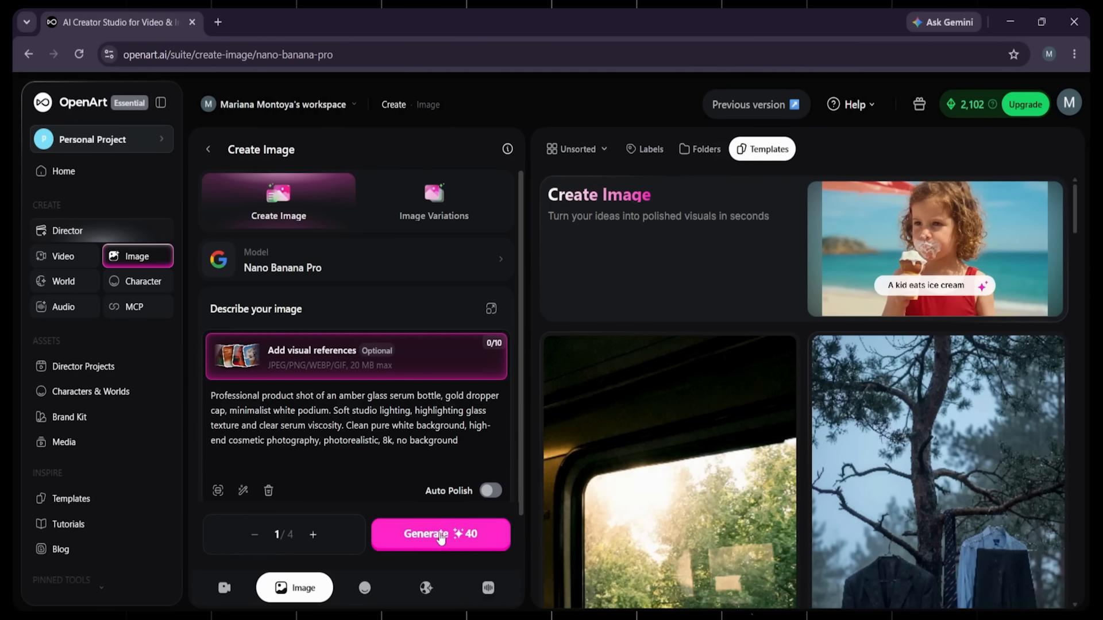
left_click(439, 535)
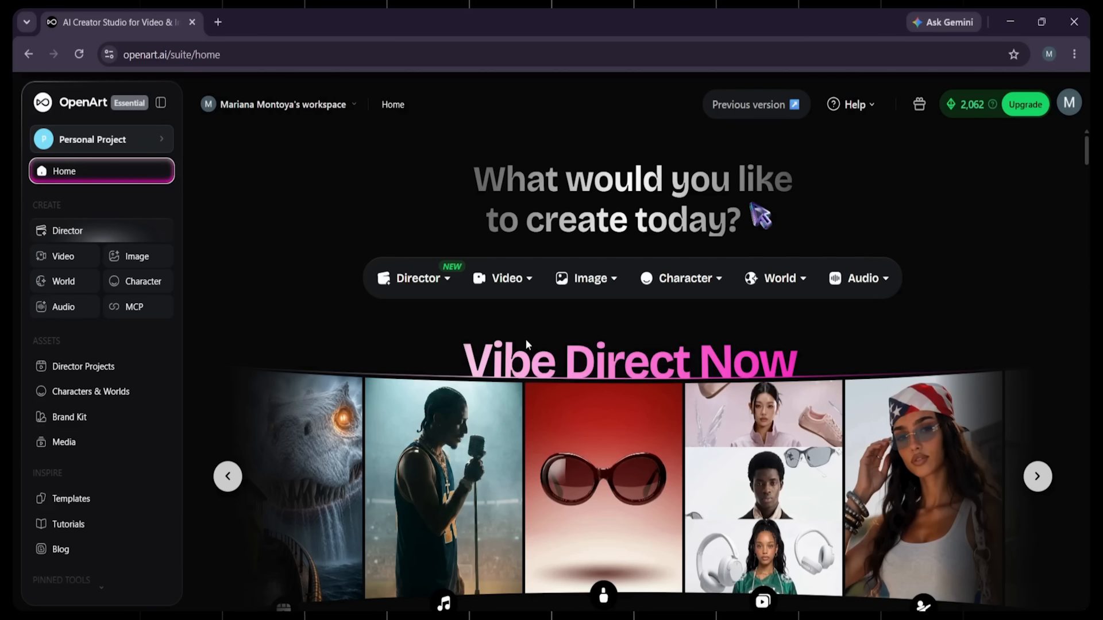
Step: Start a Director project from the UGC Ads quick start
mouse_move(423, 270)
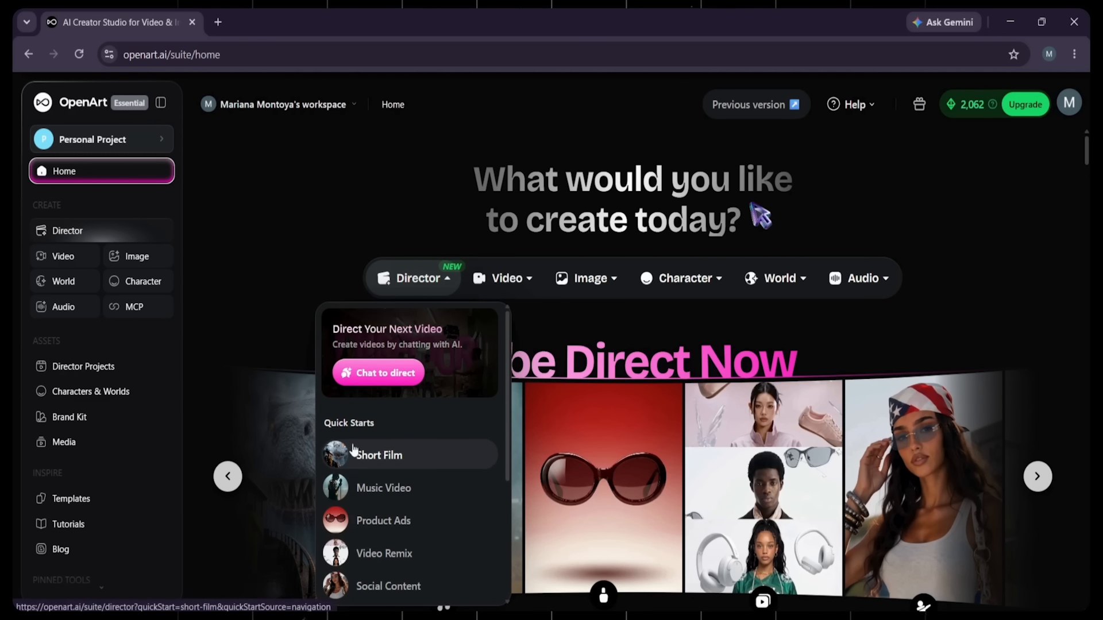
scroll(363, 451, "down", 4)
scroll(360, 478, "up", 5)
scroll(368, 413, "down", 5)
scroll(369, 442, "up", 2)
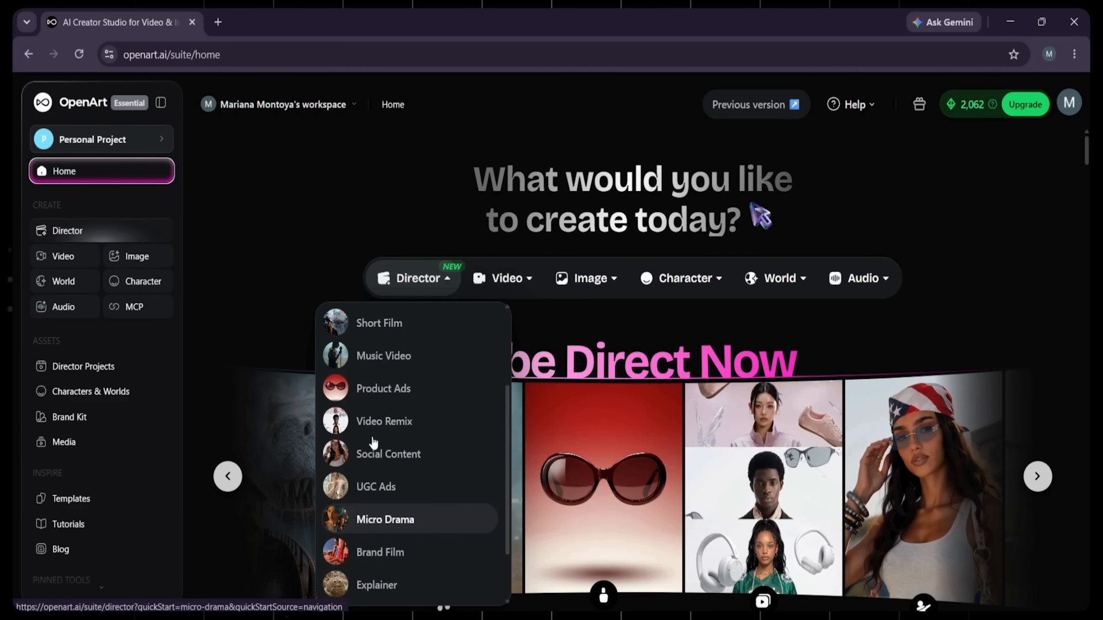
left_click(392, 488)
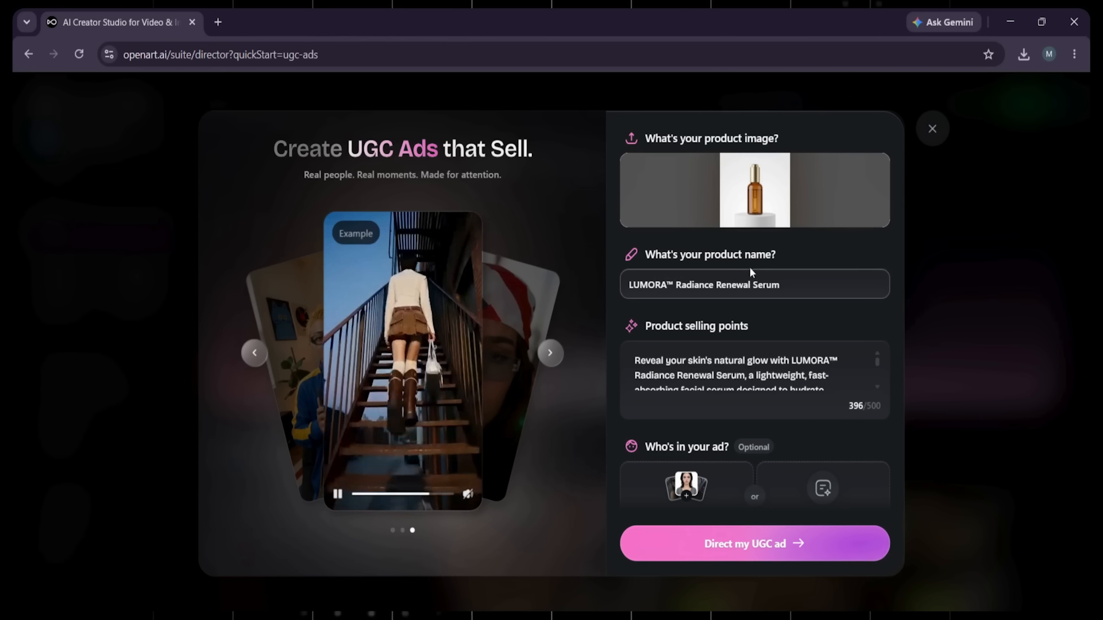
Step: Review the product details, import the saved character in the knitted sweater, and start directing the UGC ad
scroll(706, 370, "down", 3)
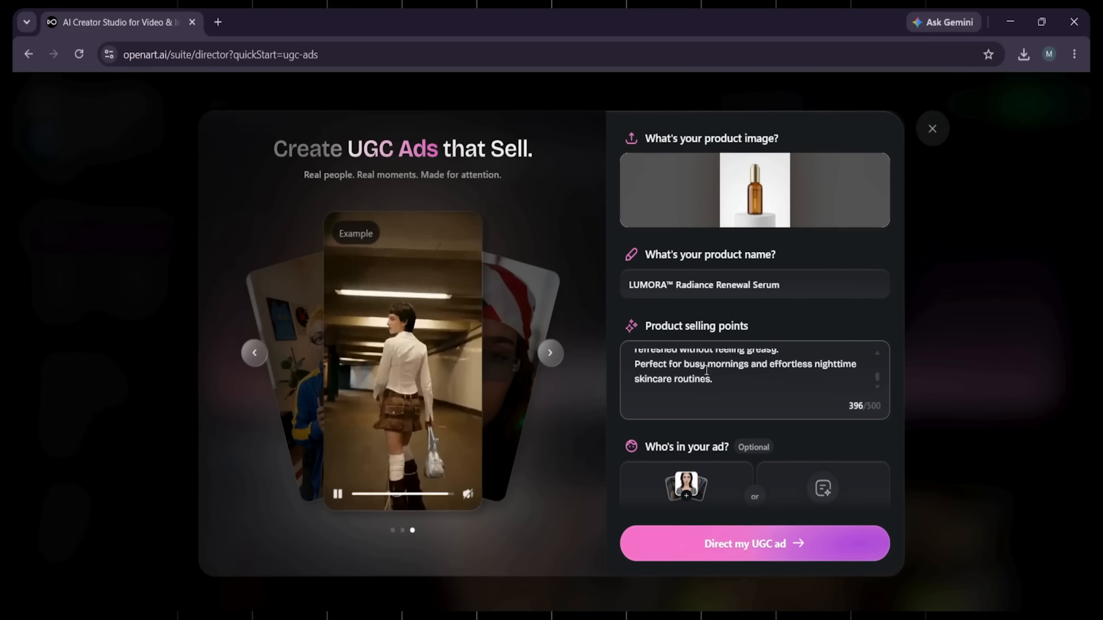
scroll(706, 370, "up", 2)
left_click_drag(877, 361, 878, 372)
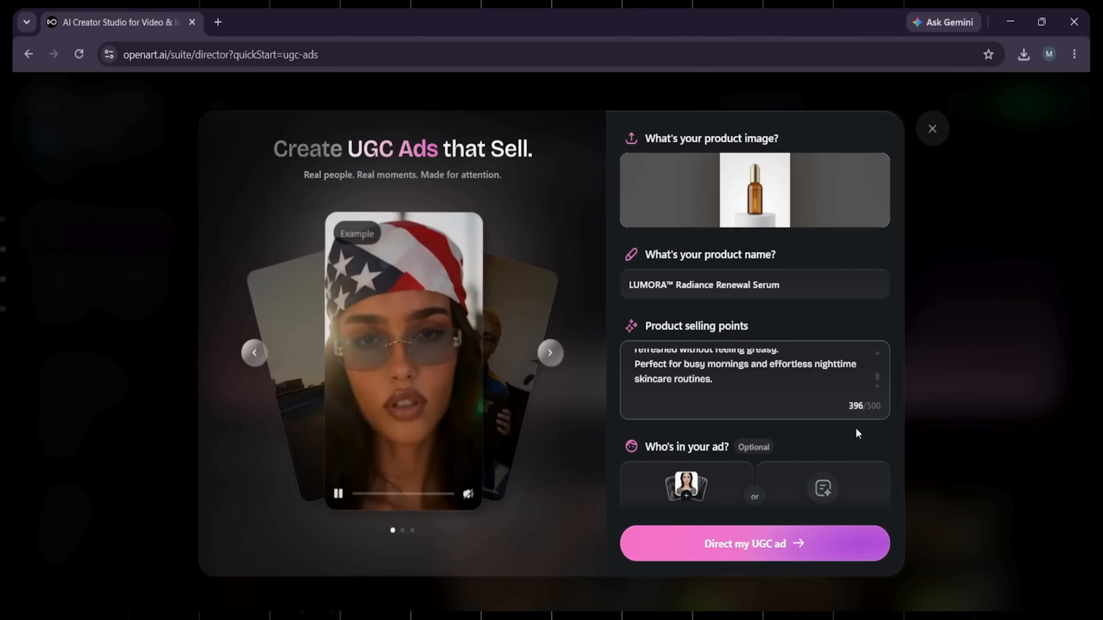
scroll(857, 425, "down", 1)
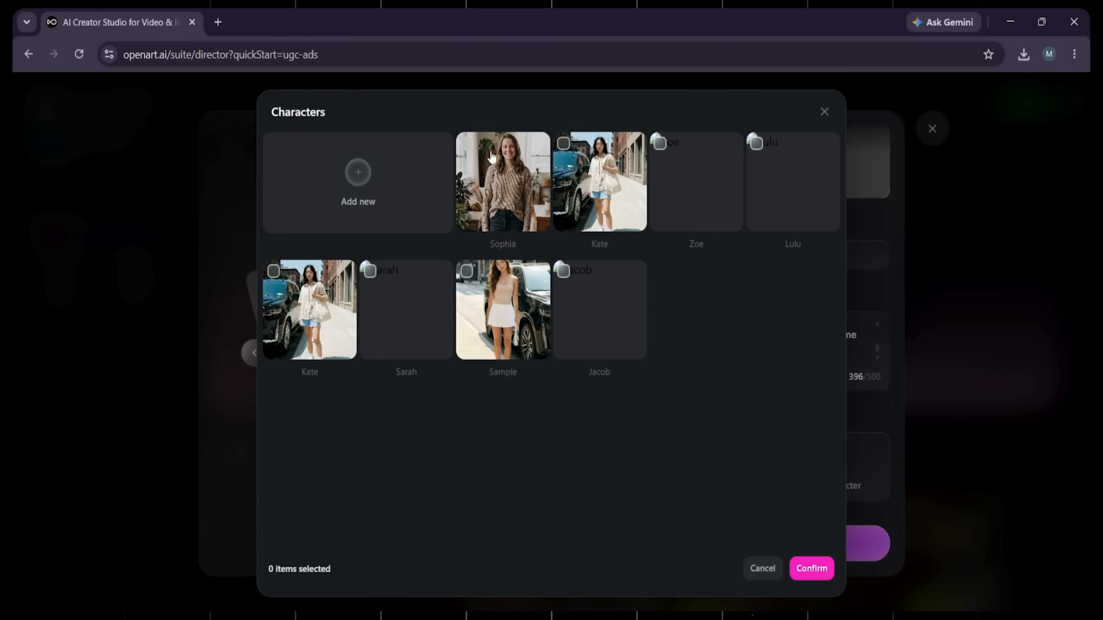
left_click(491, 155)
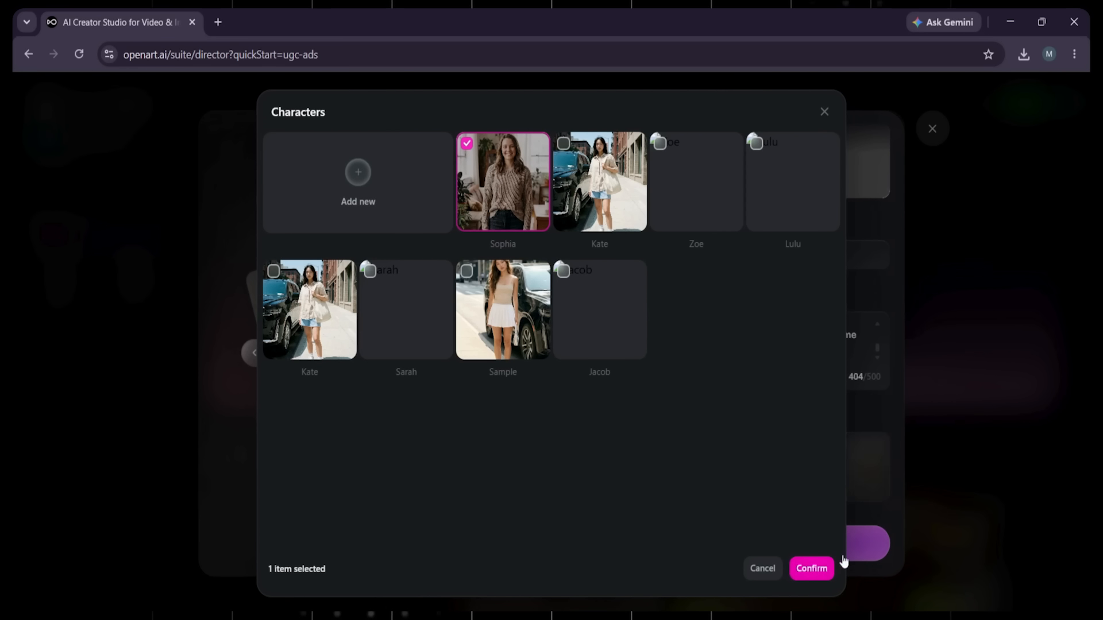
left_click(833, 566)
left_click(857, 545)
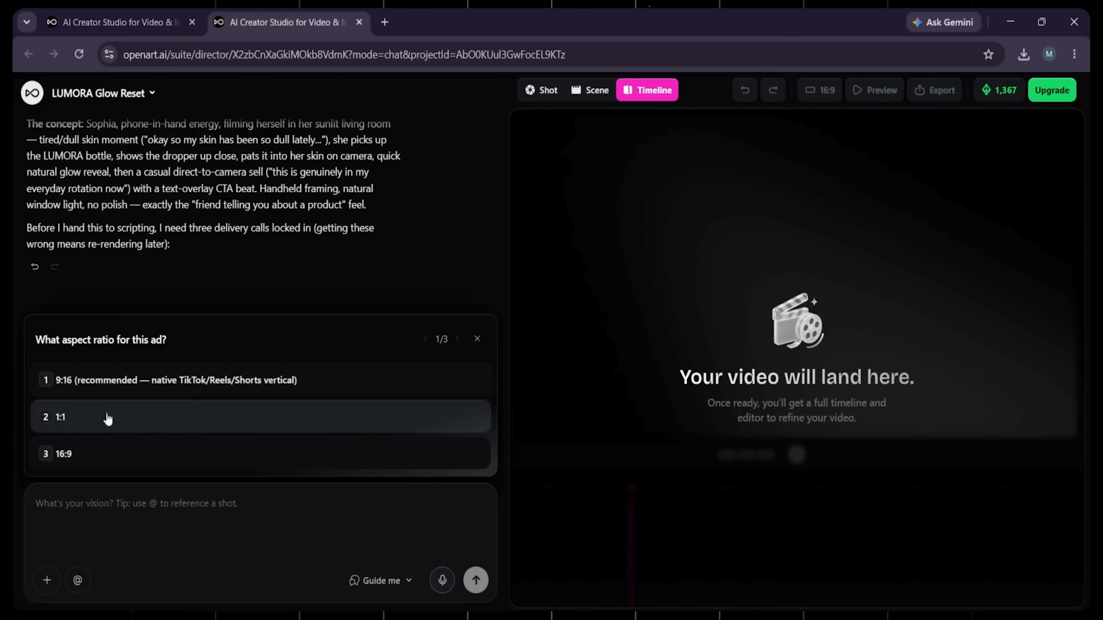
Step: Answer the delivery questions with a 9:16 aspect ratio, a 30-second length and 1080P highest render quality
left_click(178, 384)
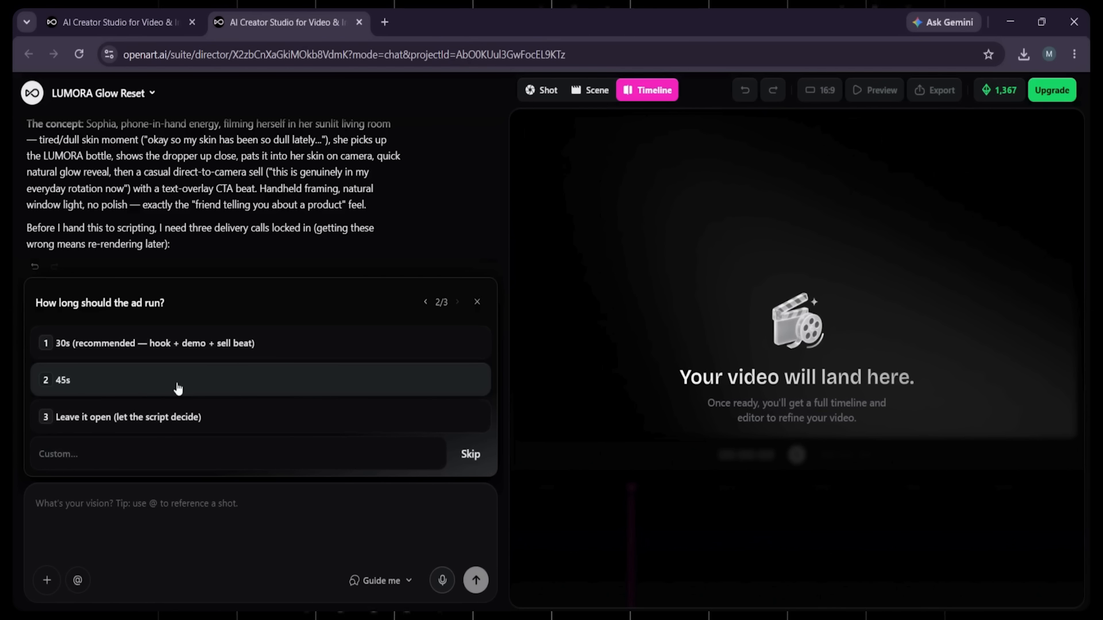
left_click(178, 388)
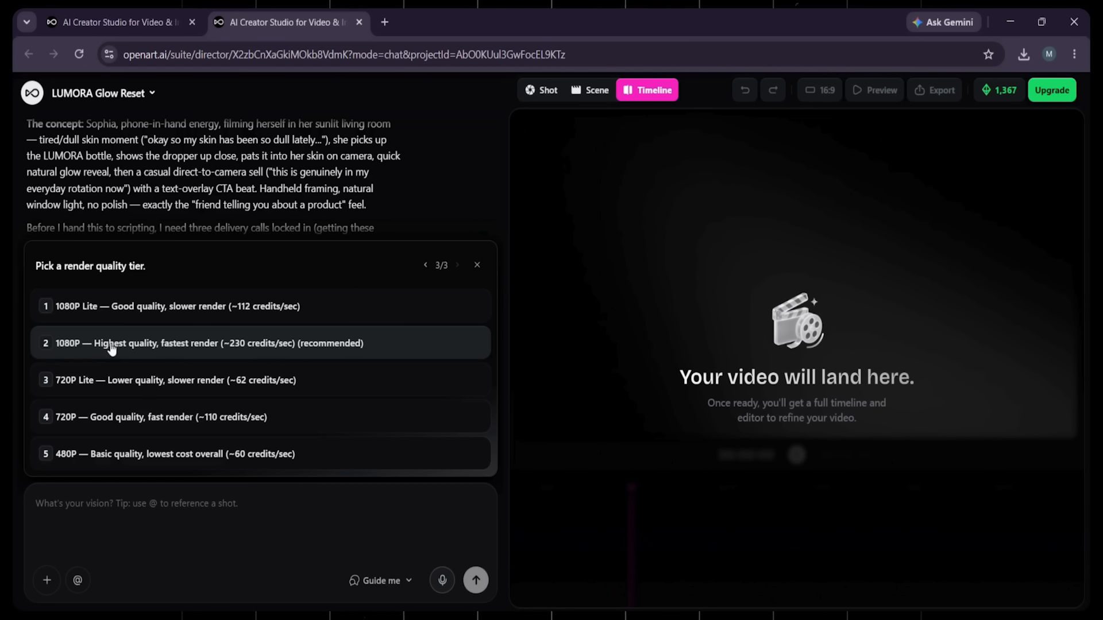
left_click(154, 344)
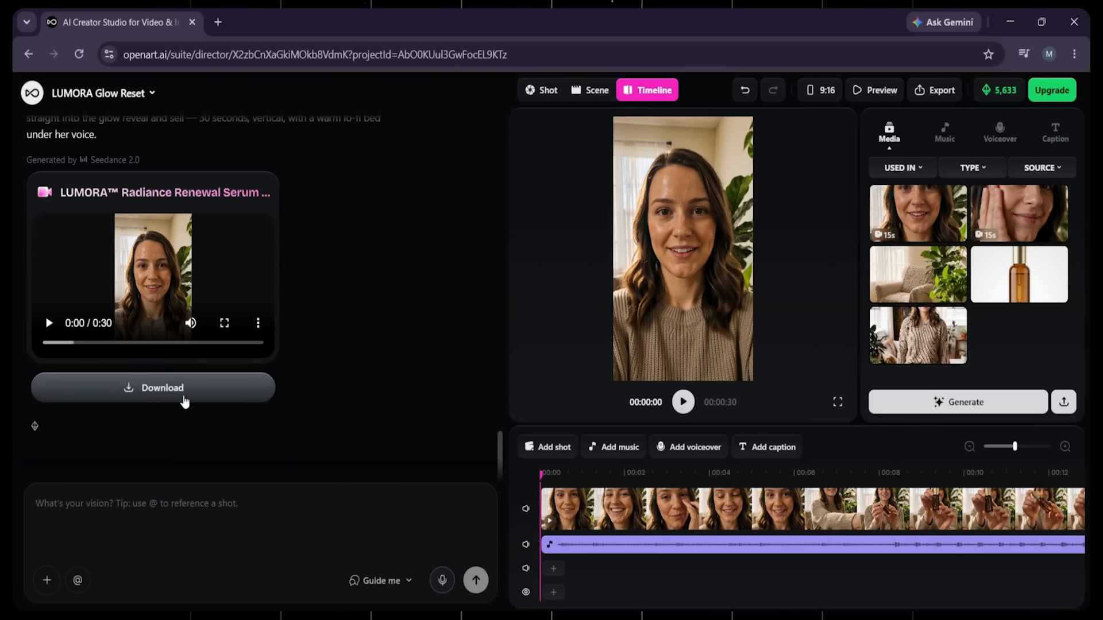
Step: Play back the opening seconds of the generated ad and examine its clips on the enlarged timeline
left_click(797, 511)
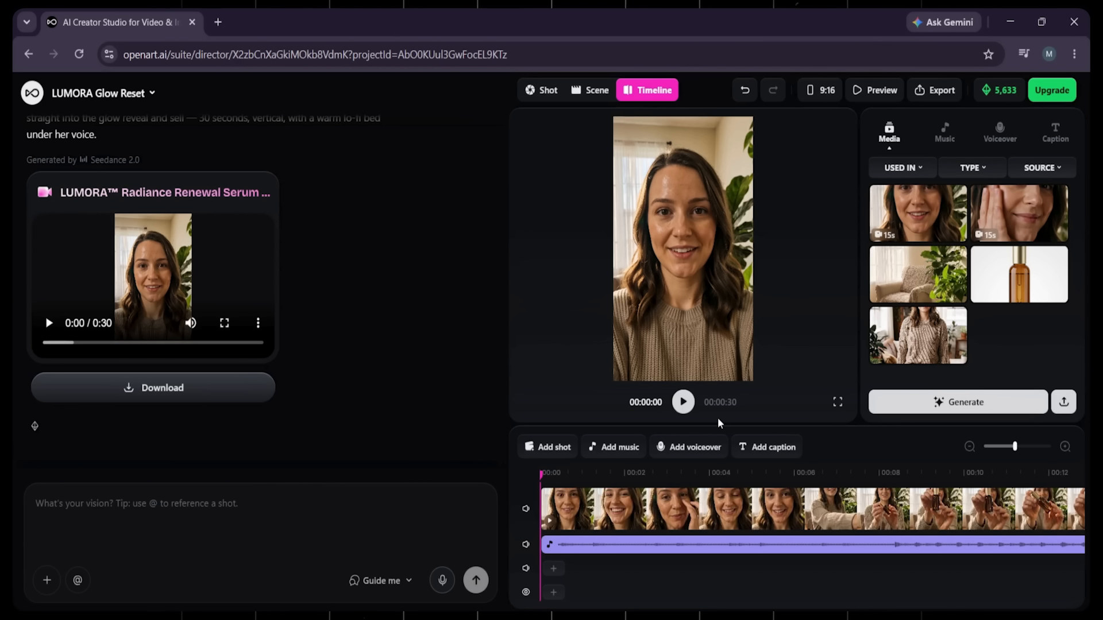
mouse_move(1013, 446)
left_mouse_down()
mouse_move(994, 447)
mouse_move(1016, 464)
left_mouse_up()
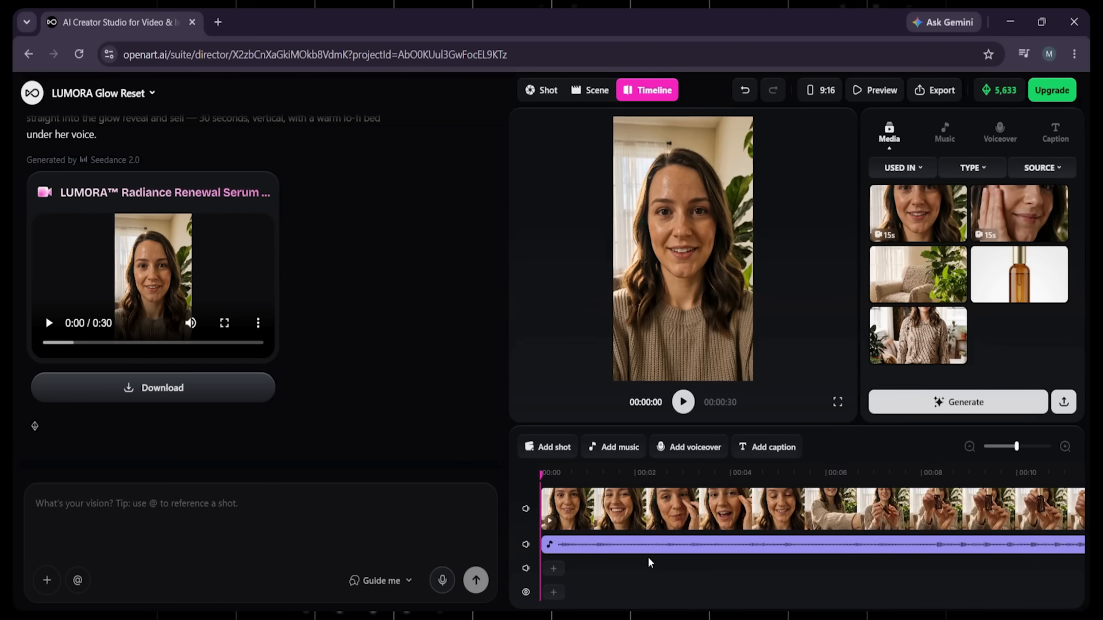
left_click(689, 405)
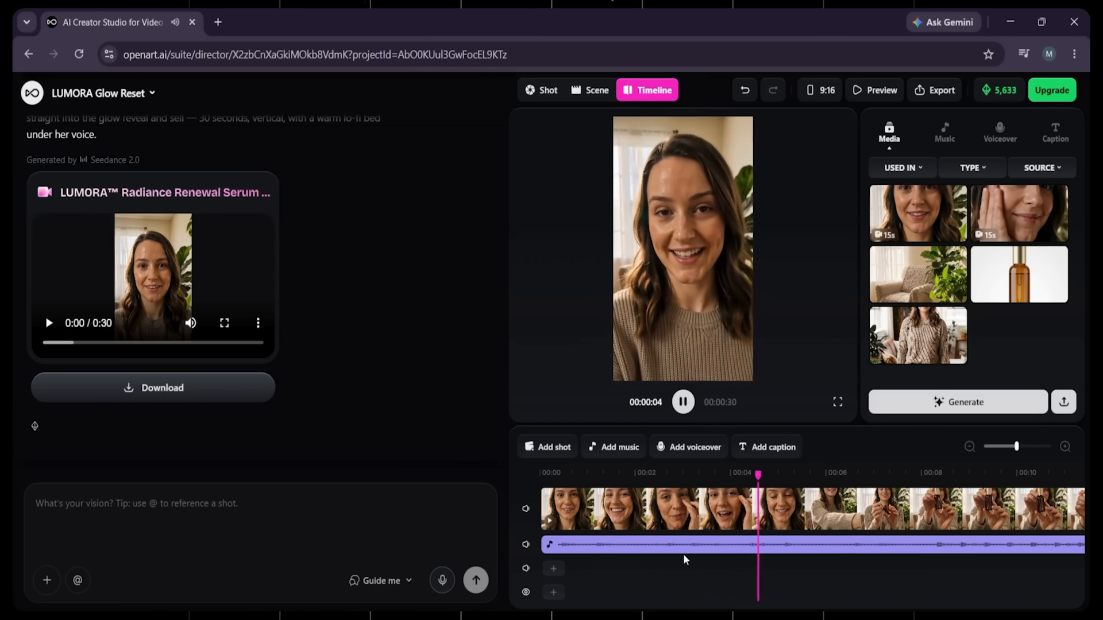
left_click(683, 403)
left_click(946, 503)
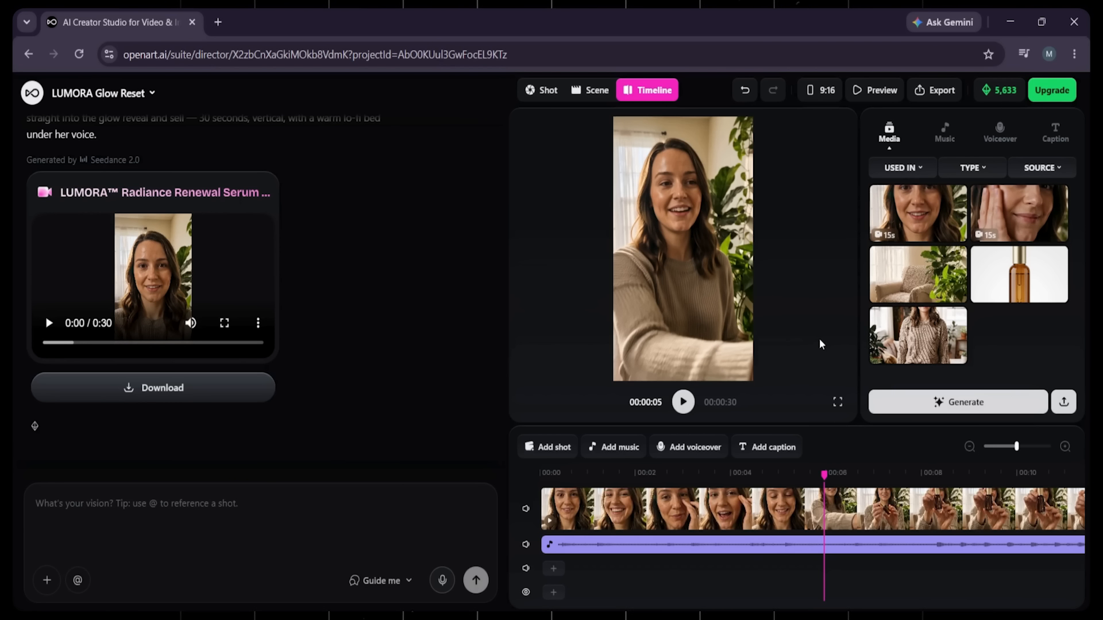
mouse_move(951, 316)
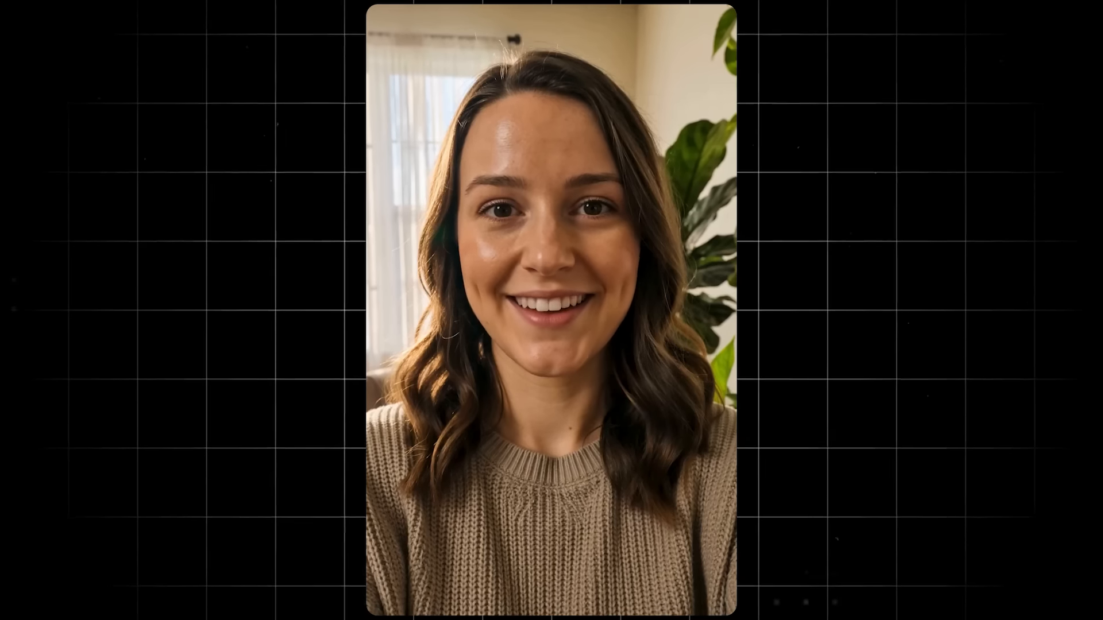